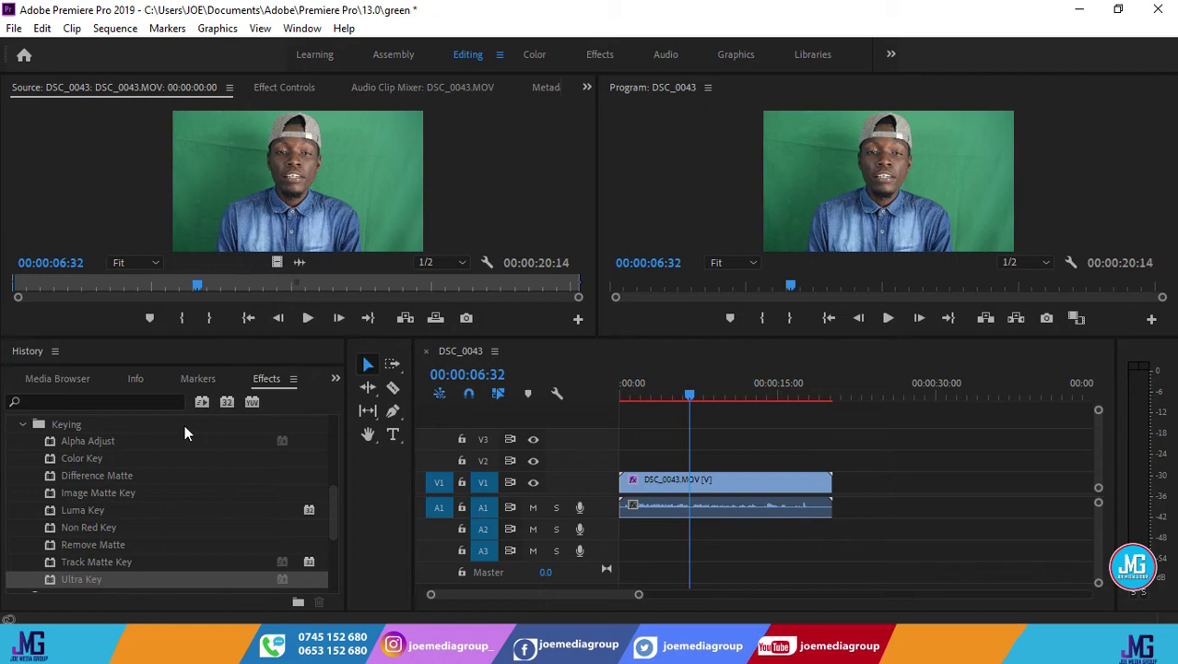
Apply the Ultra Key effect to the DSC_0043.MOV clip on track V1.
drag(108, 570, 673, 488)
click(108, 579)
click(631, 500)
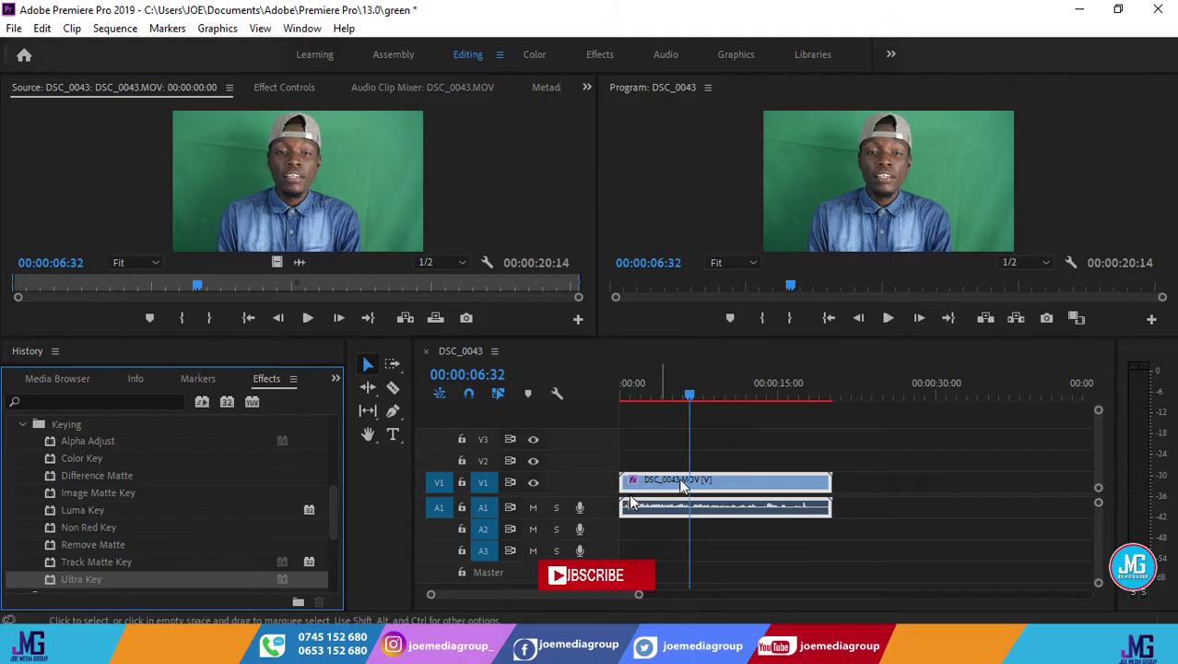
Set the Ultra Key's key color by sampling the green backdrop beside the man in the program preview.
click(285, 88)
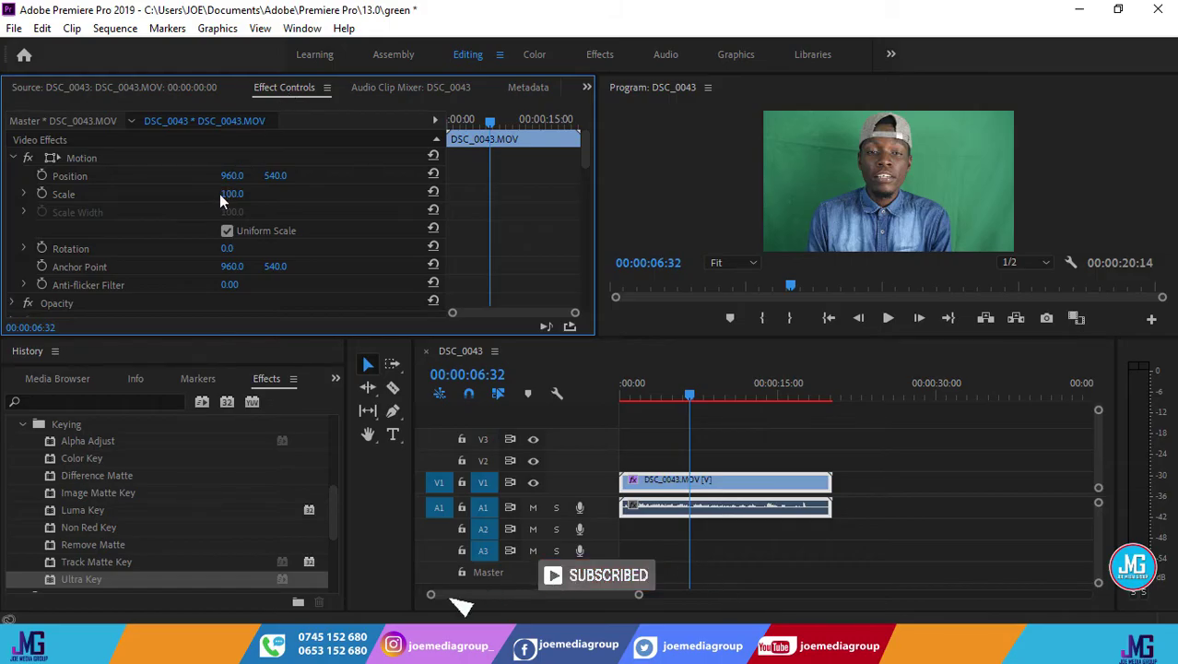
drag(587, 152, 583, 182)
scroll(181, 163, down, 1)
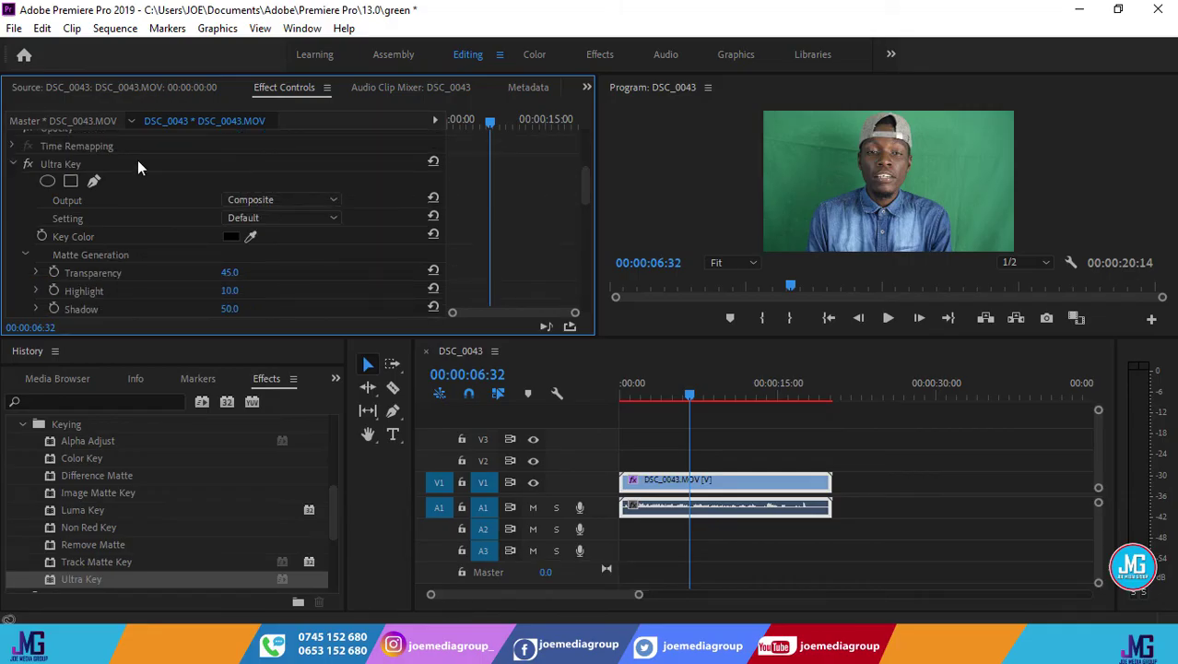
click(135, 162)
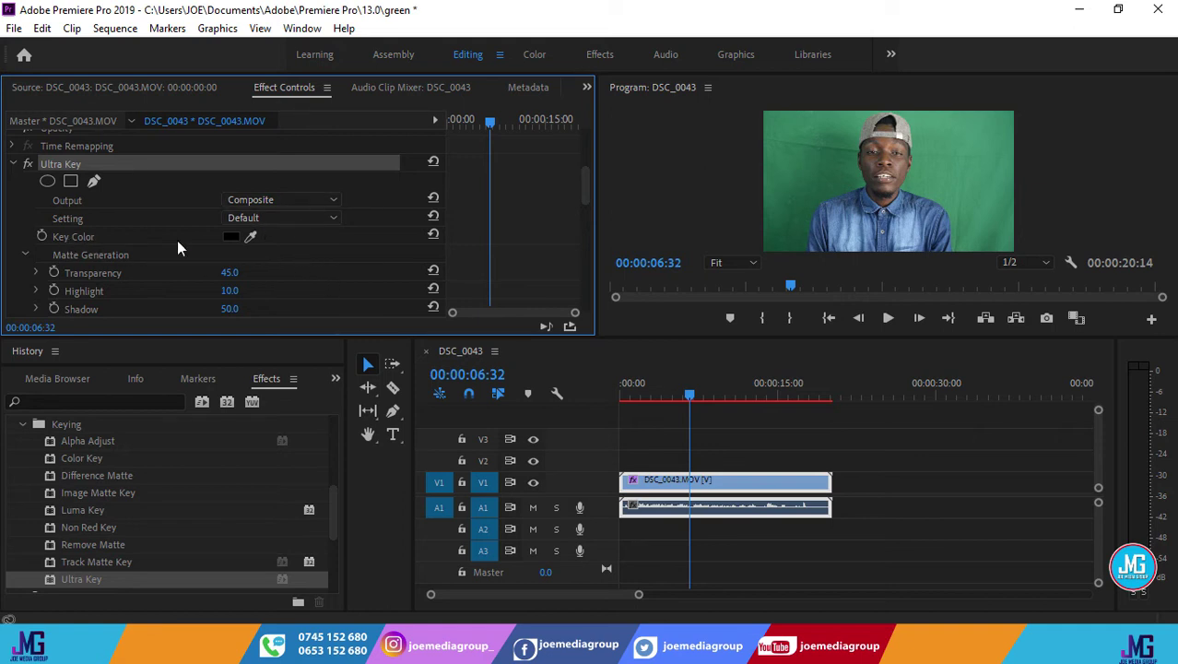
click(252, 237)
drag(251, 233, 805, 171)
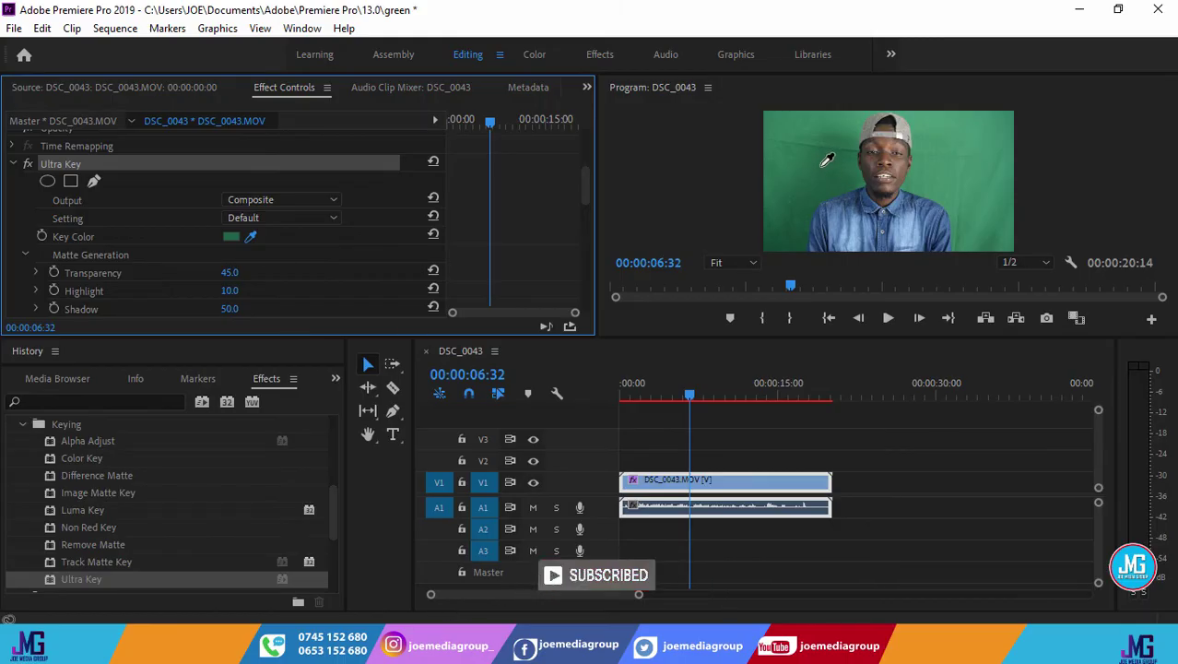
click(819, 170)
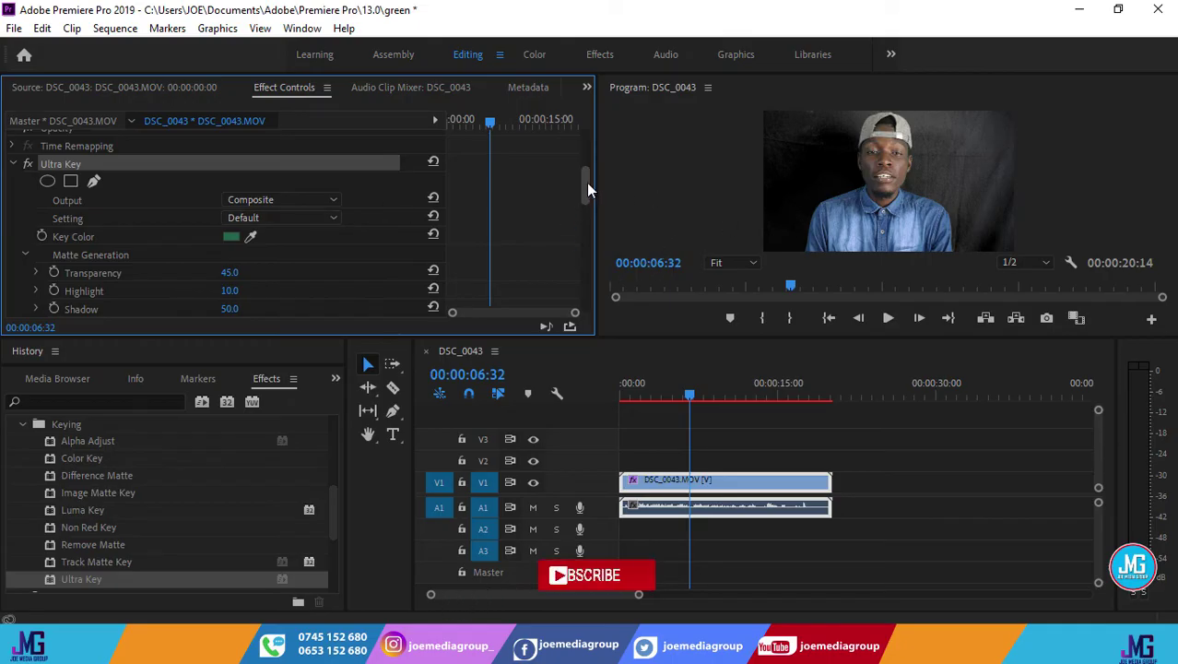
Set the Ultra Key's Matte Generation values to Transparency 46 and Shadow 2.
drag(586, 184, 586, 197)
scroll(587, 199, down, 1)
scroll(587, 200, up, 4)
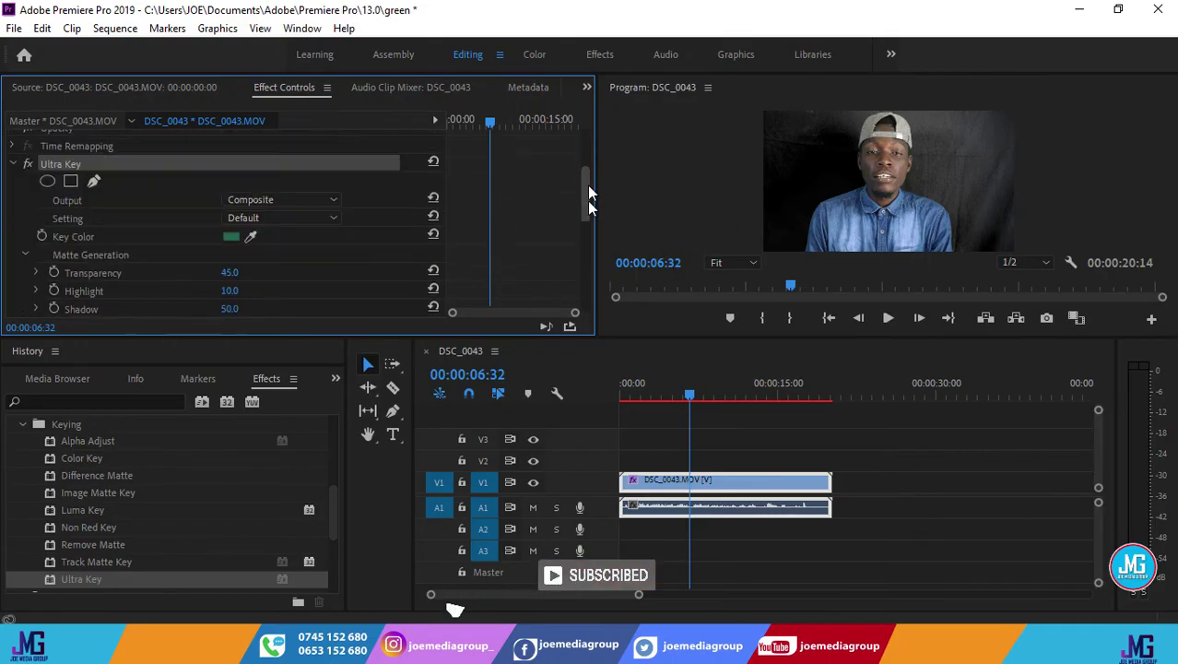
scroll(588, 200, down, 5)
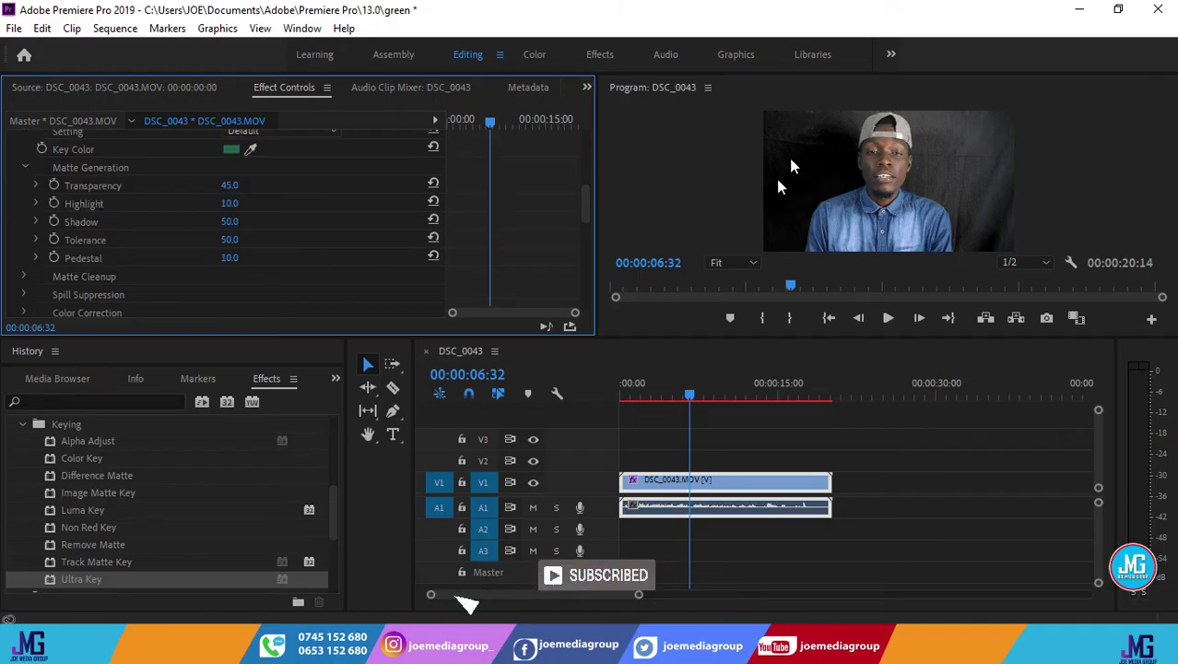
click(233, 184)
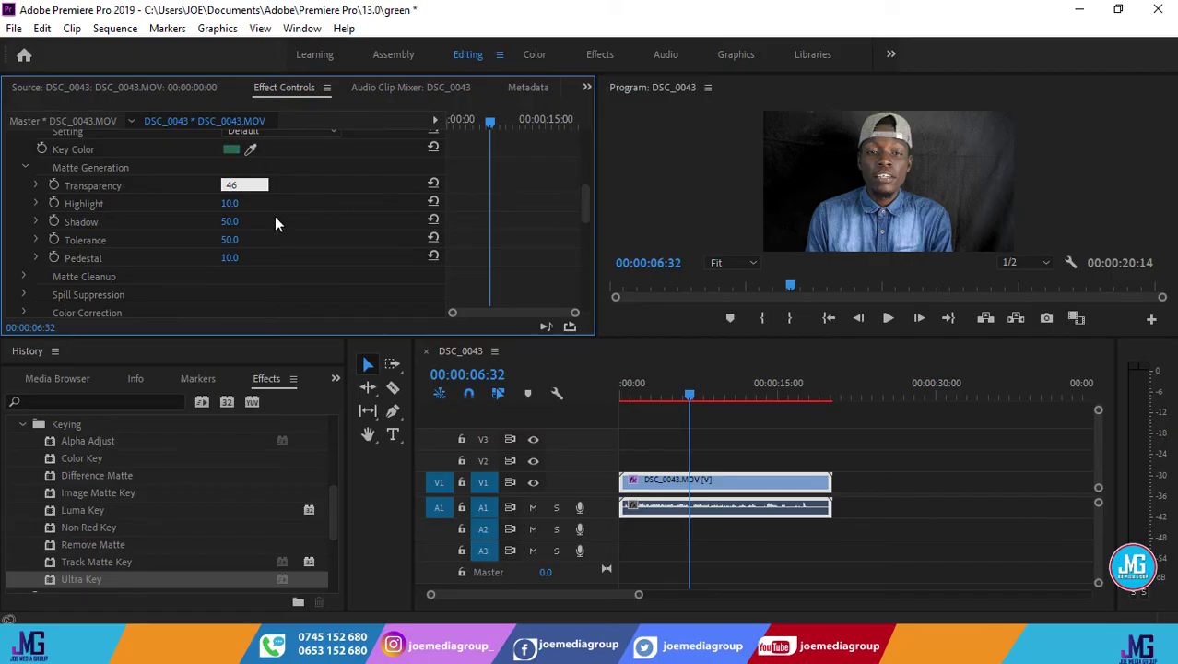
key(Return)
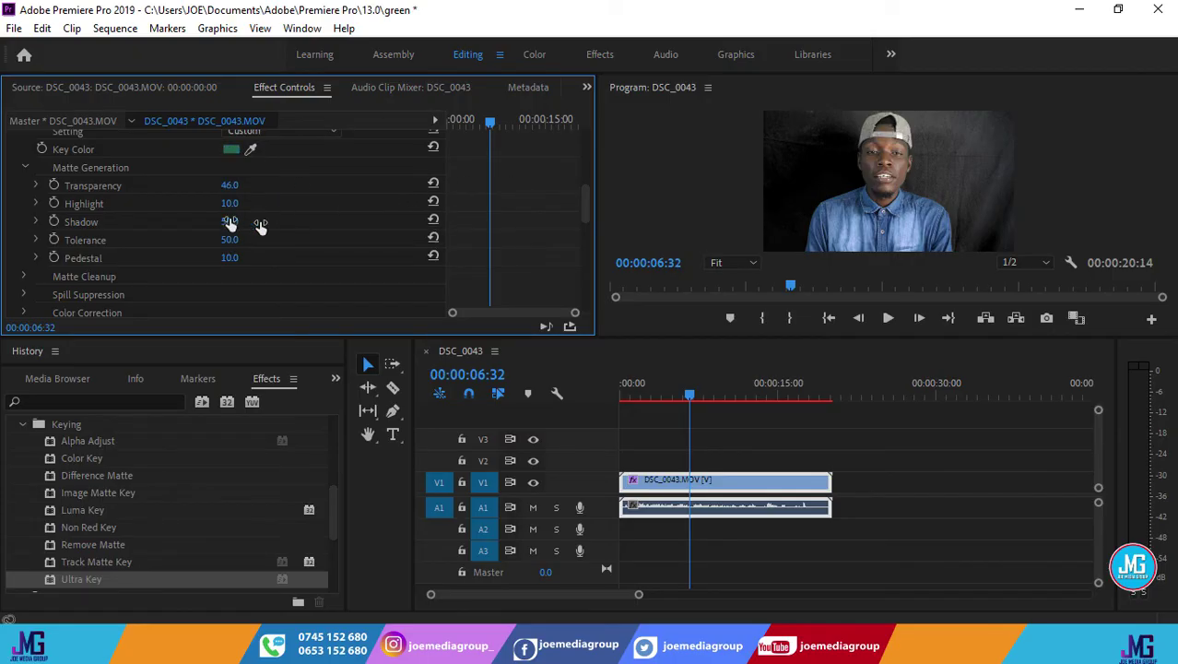
drag(260, 222, 237, 222)
click(231, 221)
text(2)
key(Return)
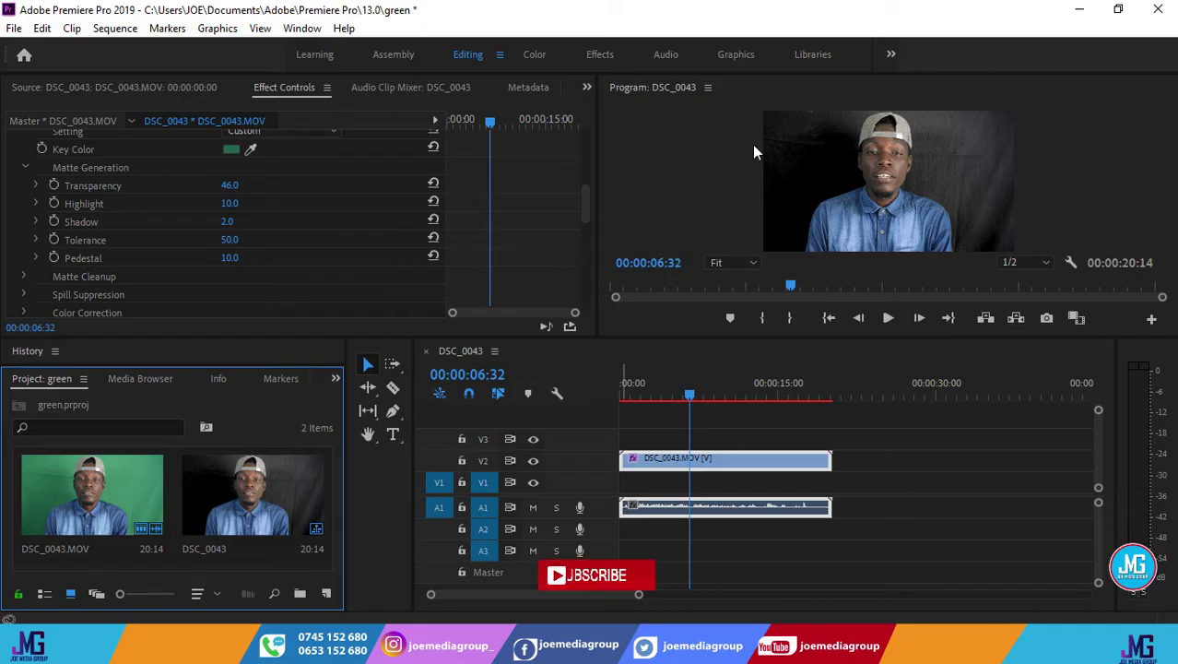
Import the yellow logo background image jjjjj.jpg from the lo folder inside DESIGN on Local Disk (D:) into the project.
click(1078, 11)
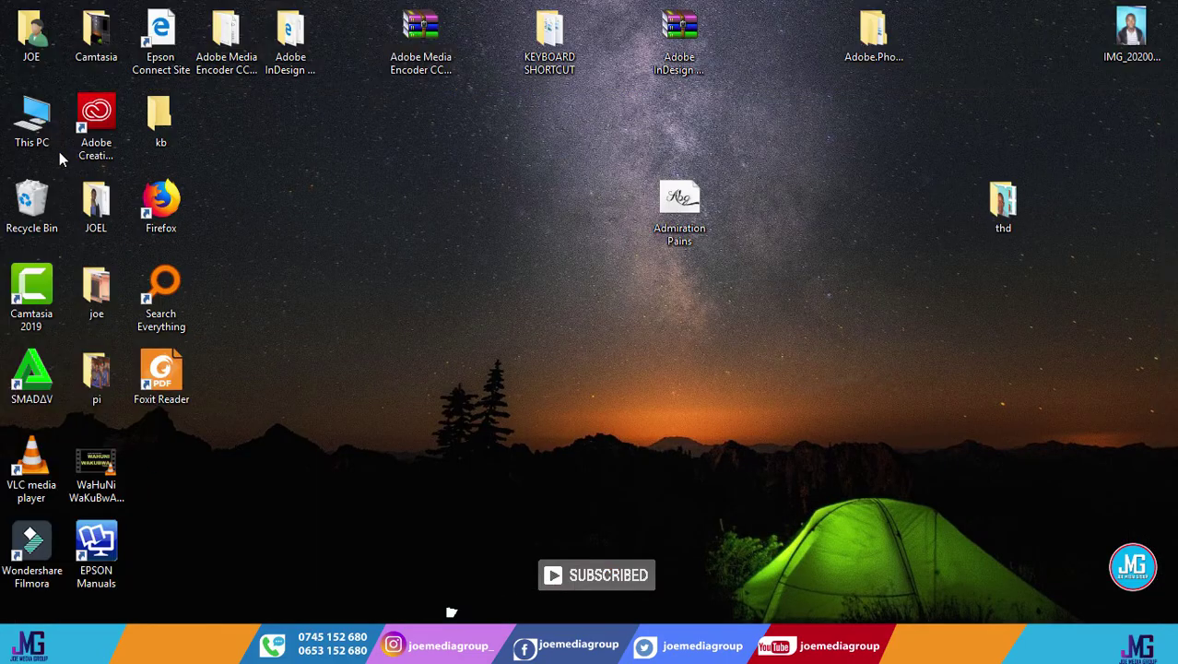
double_click(57, 148)
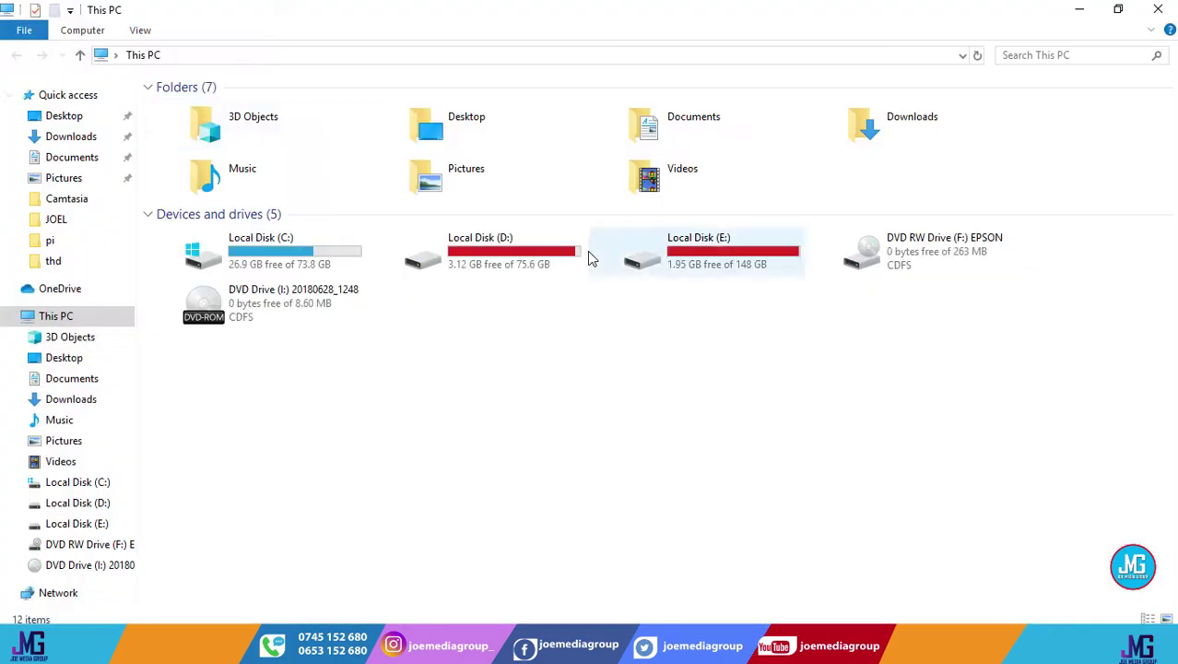
double_click(524, 249)
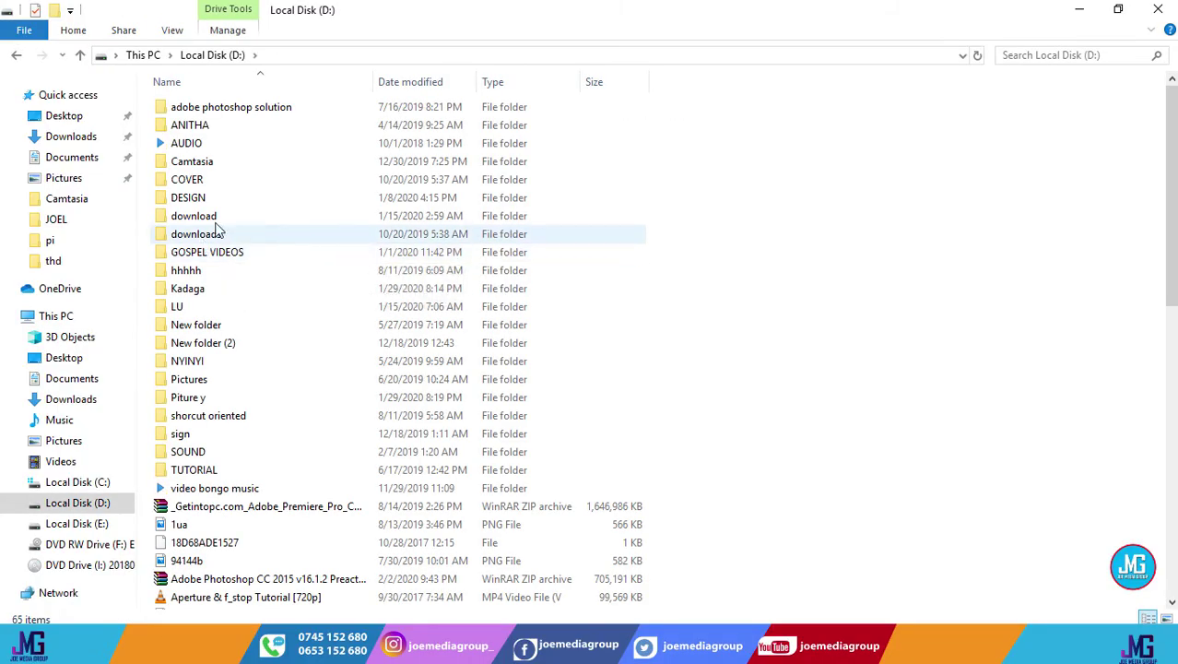
double_click(203, 203)
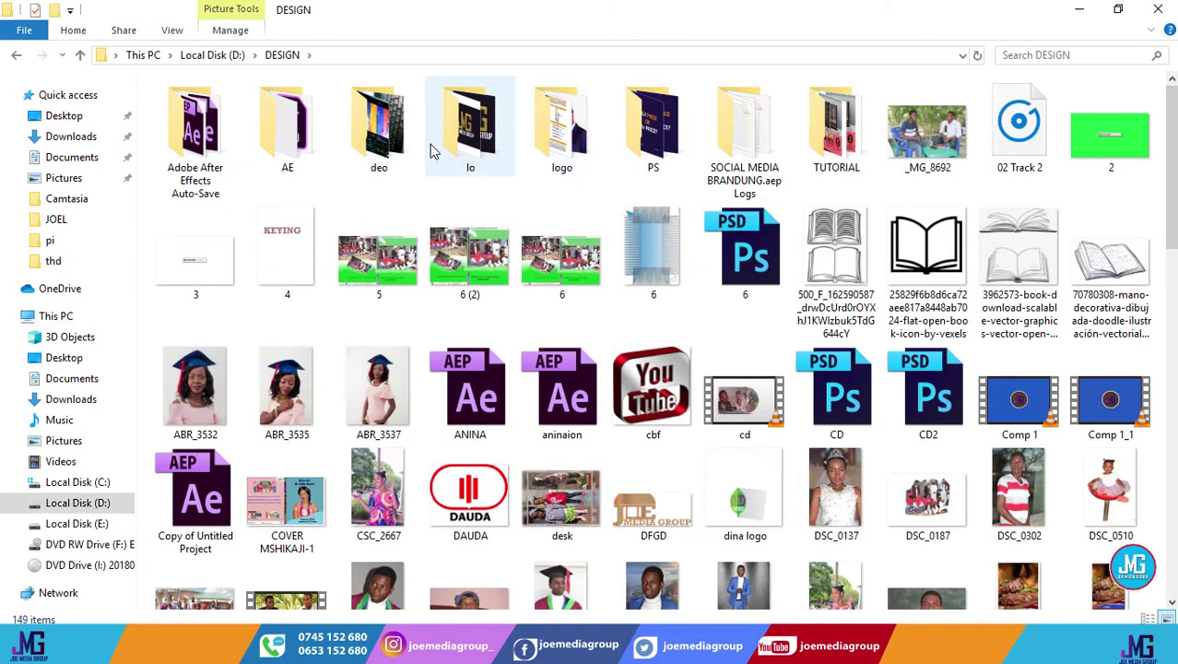
double_click(463, 151)
click(469, 378)
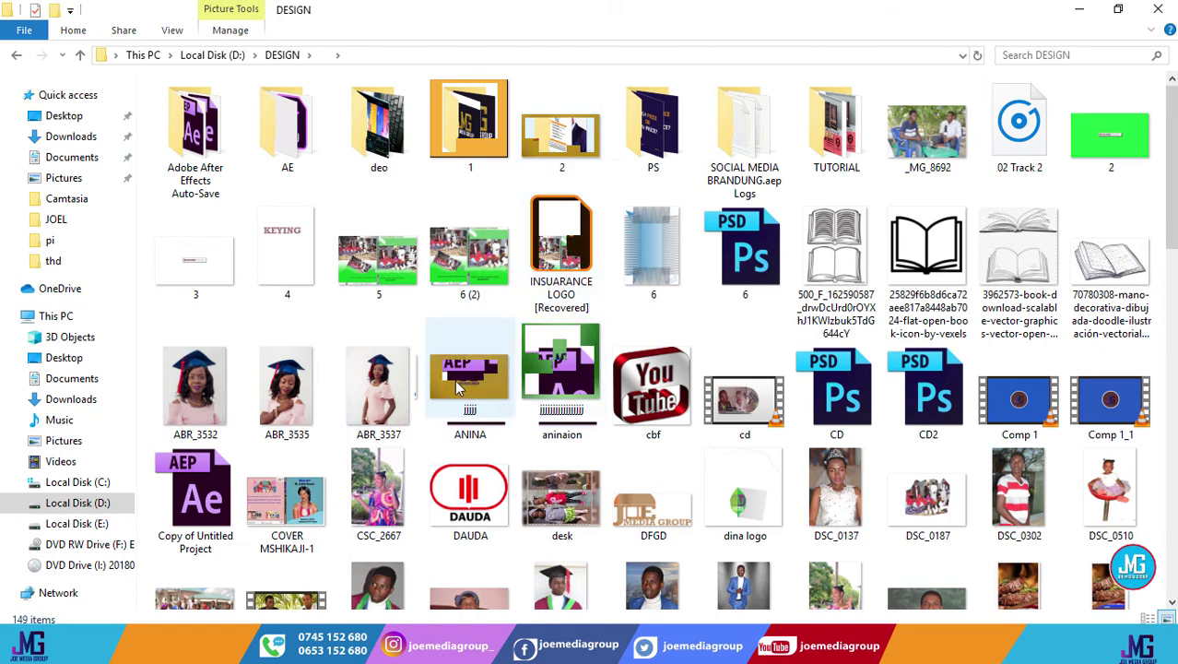
drag(469, 378, 269, 496)
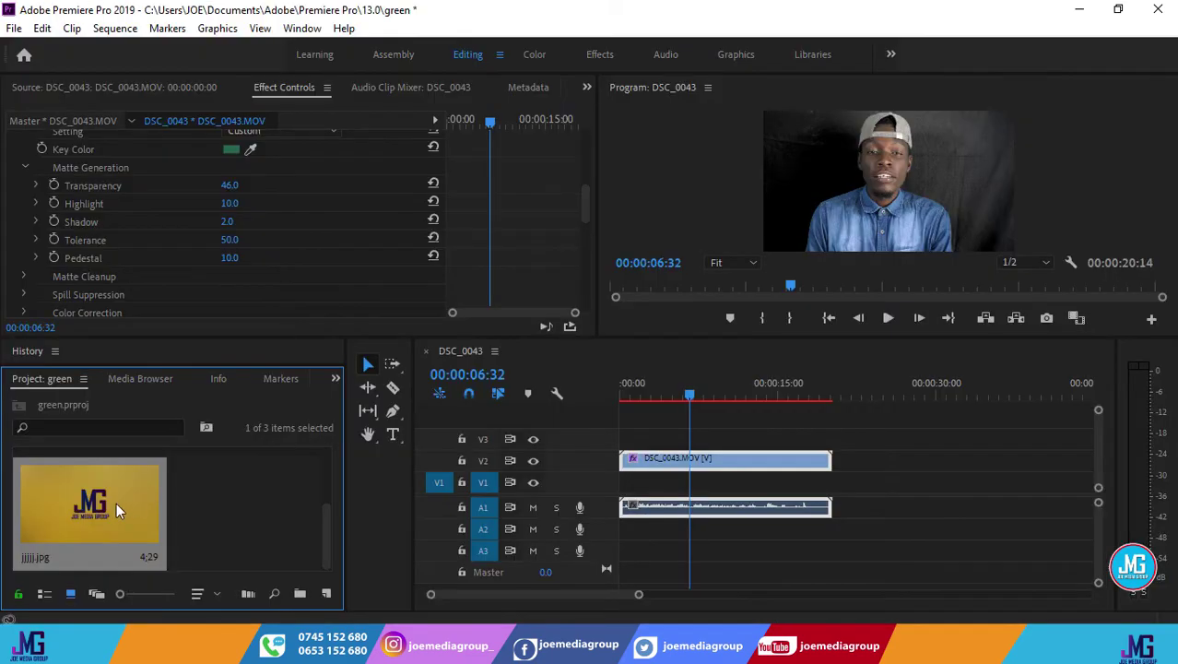
Place jjjjj.jpg on track V1 beneath the DSC_0043.MOV clip and extend it to that clip's full length.
double_click(114, 502)
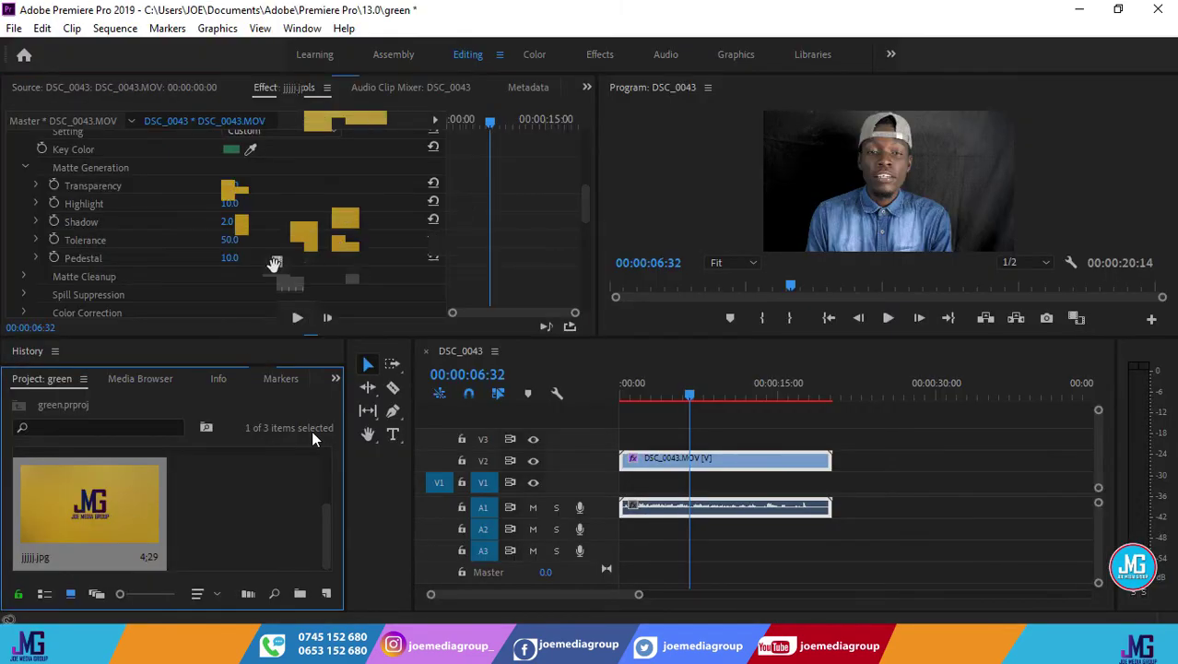
drag(267, 263, 833, 507)
key(ctrl+z)
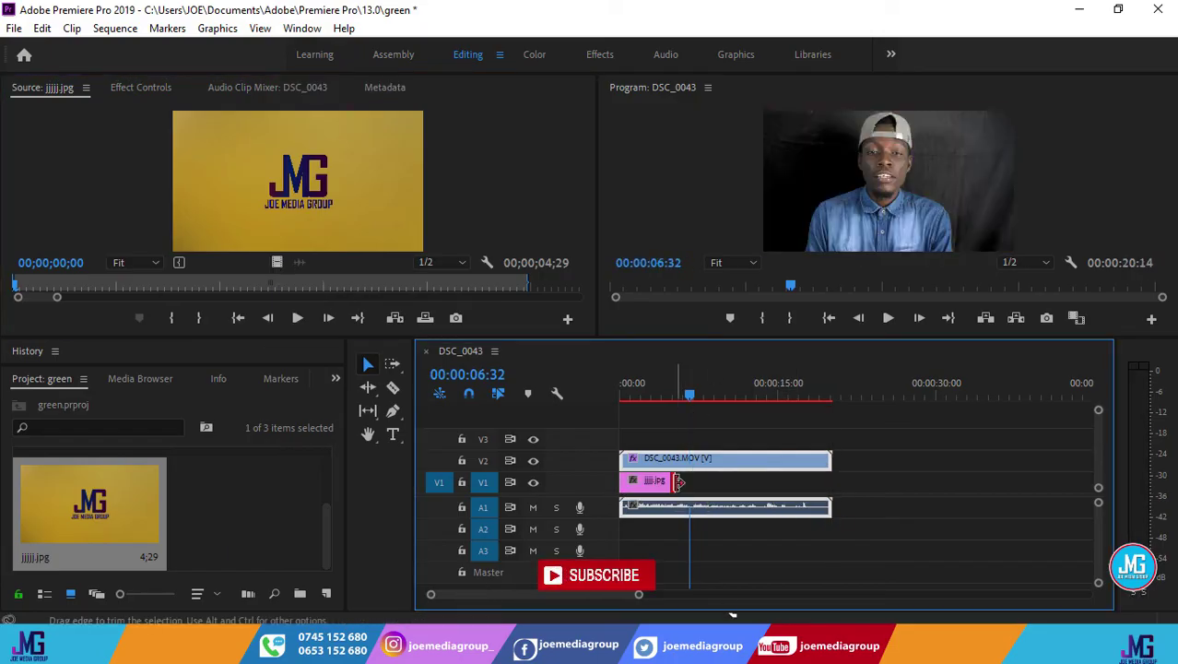
key(ctrl+shift+z)
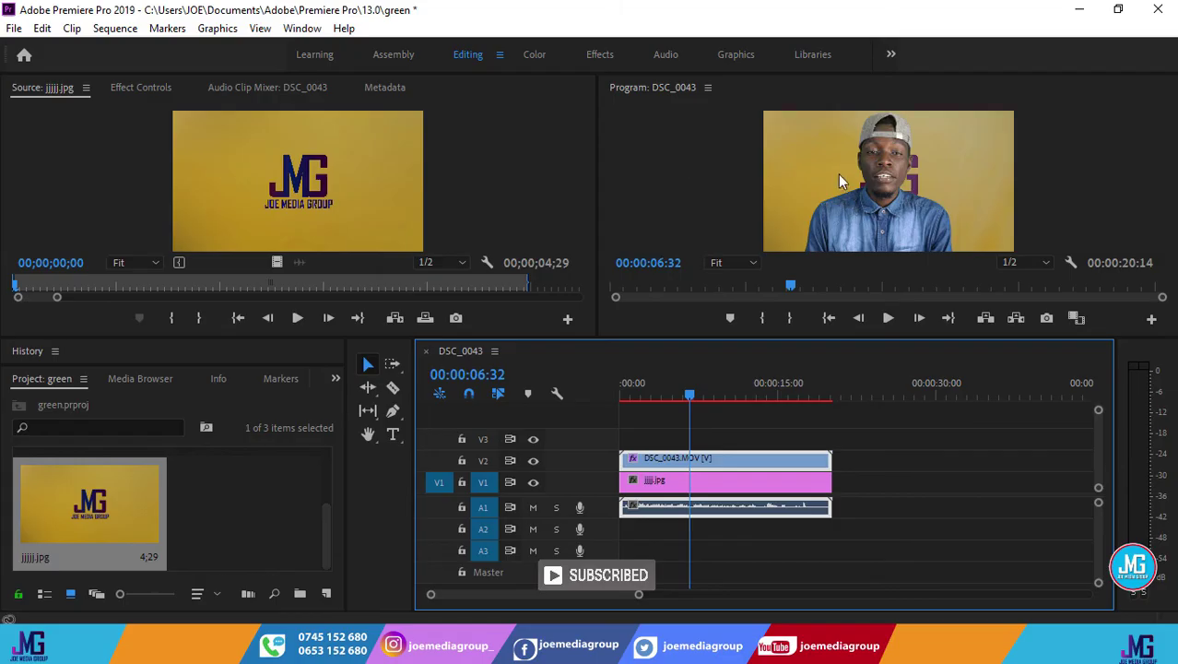
Set the Ultra Key's Shadow to 0 for the DSC_0043.MOV clip on track V2.
click(691, 482)
click(701, 461)
click(701, 481)
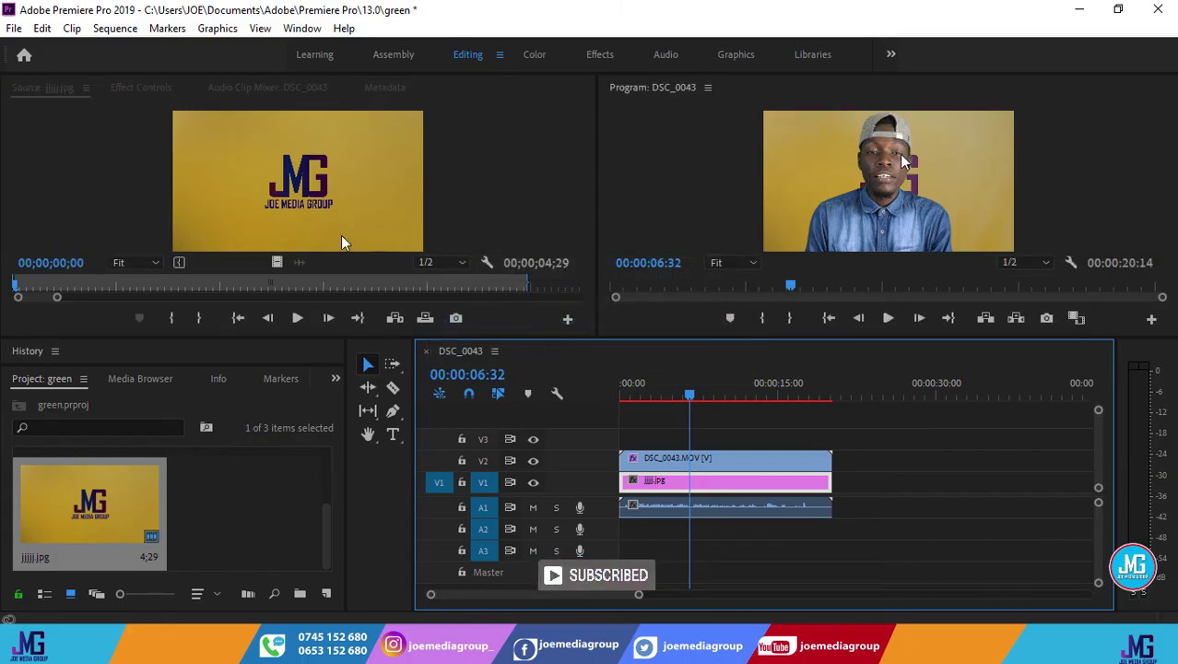
click(701, 462)
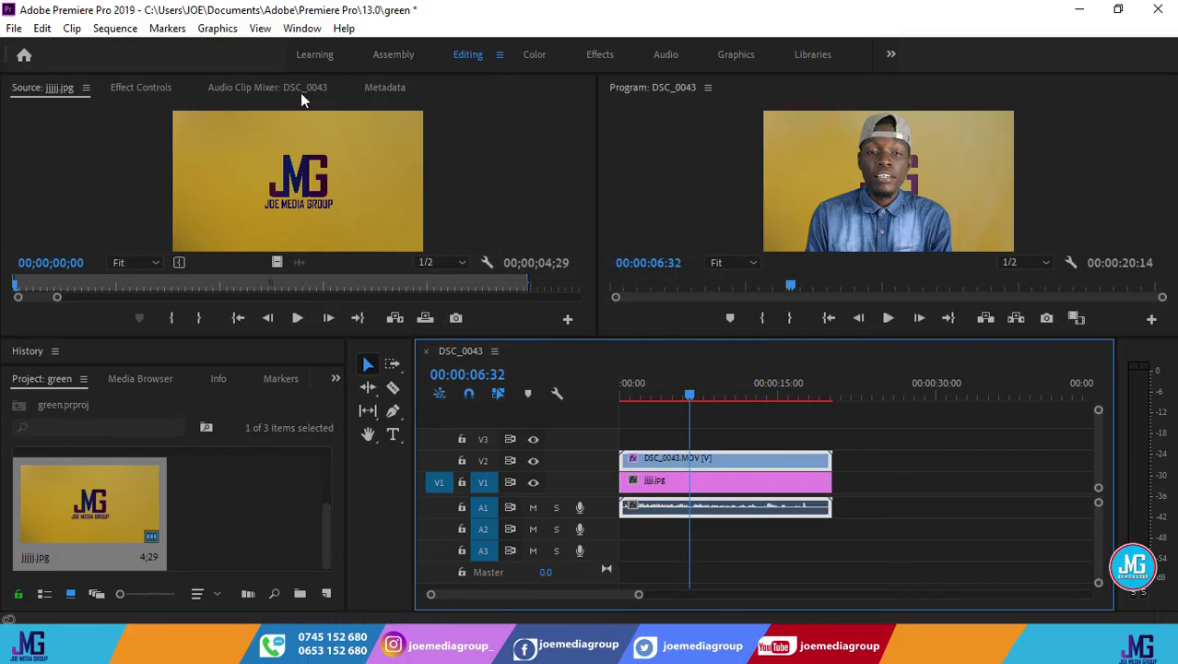
click(152, 87)
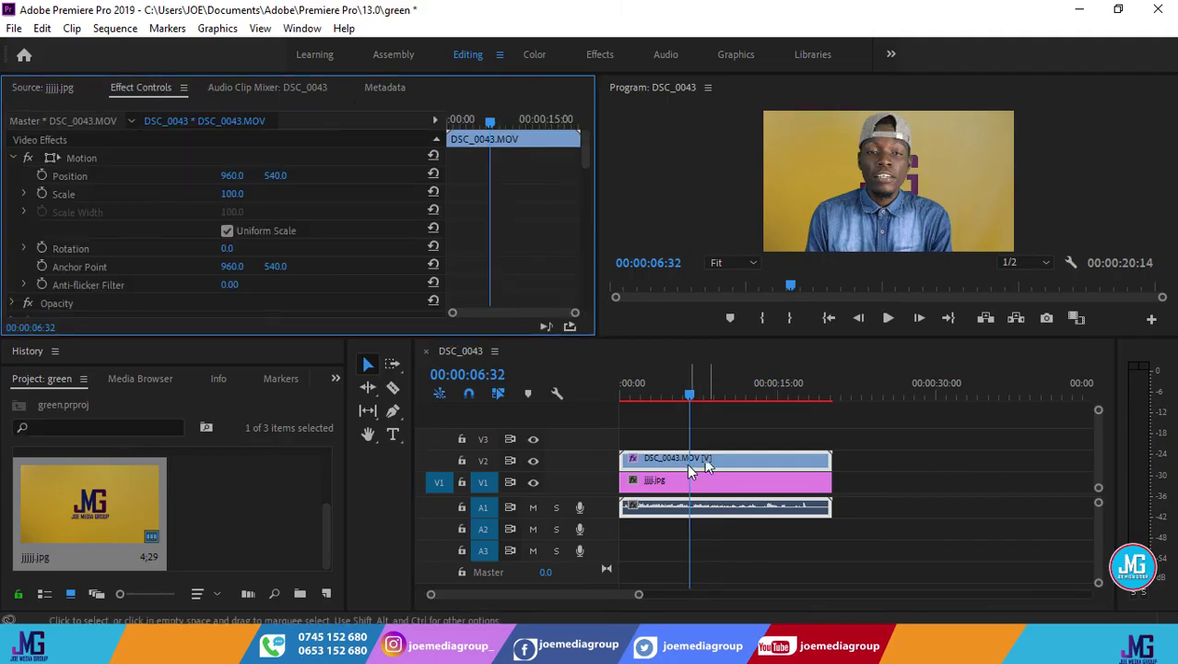
click(696, 463)
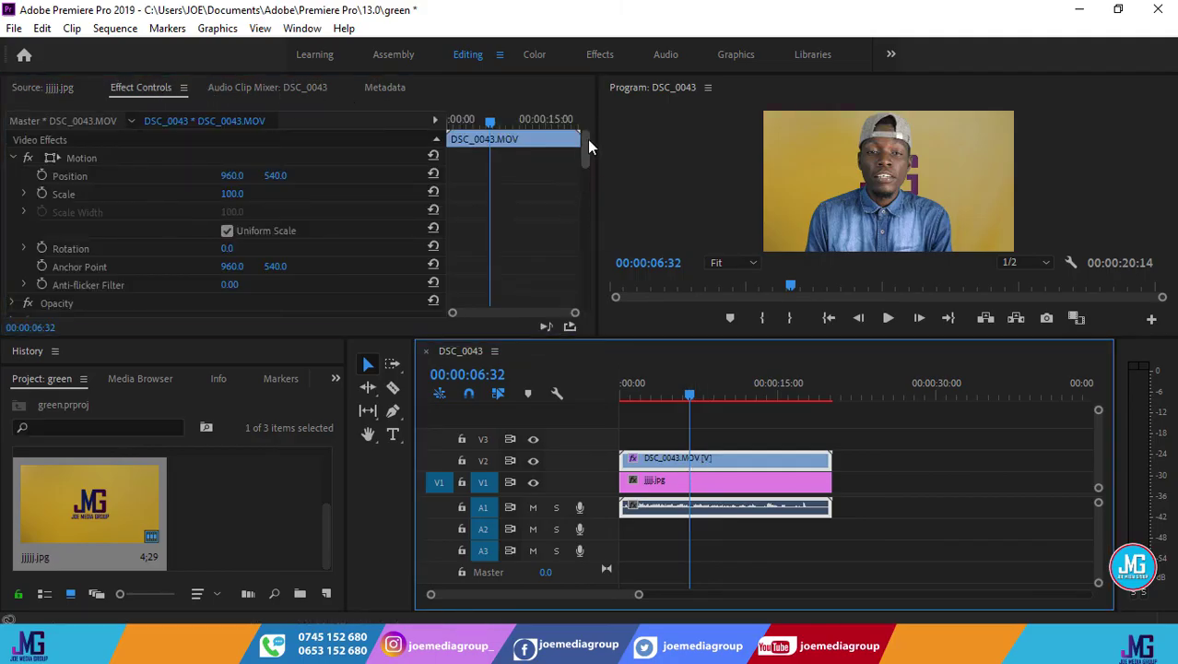
drag(588, 140, 587, 216)
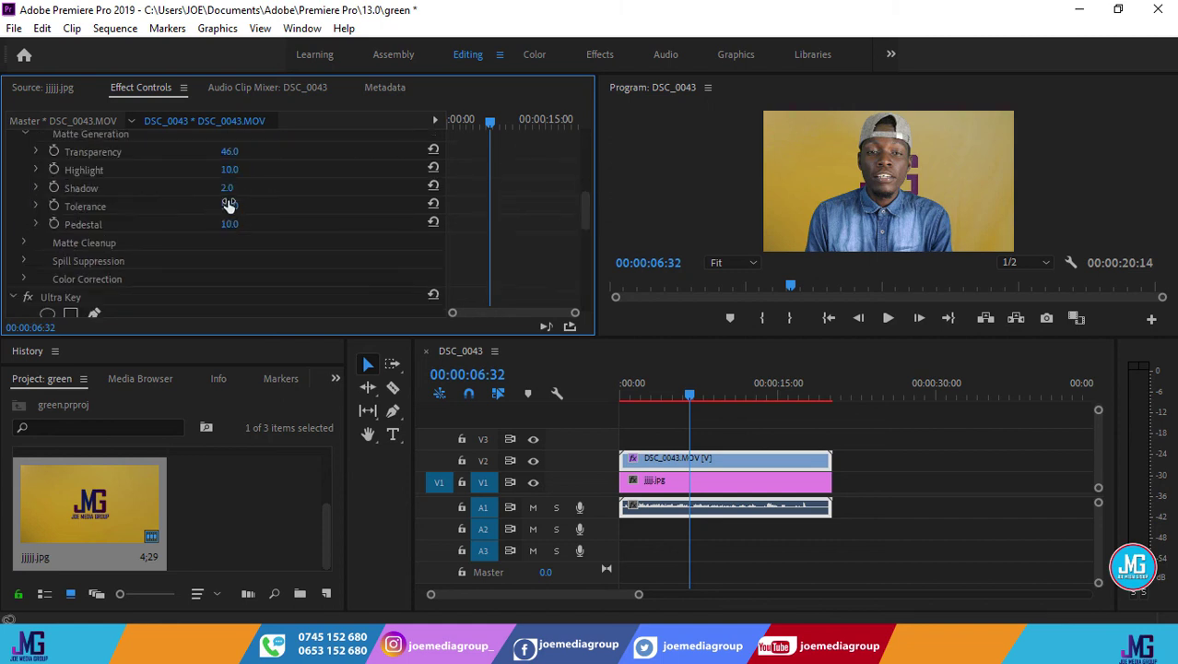
click(231, 188)
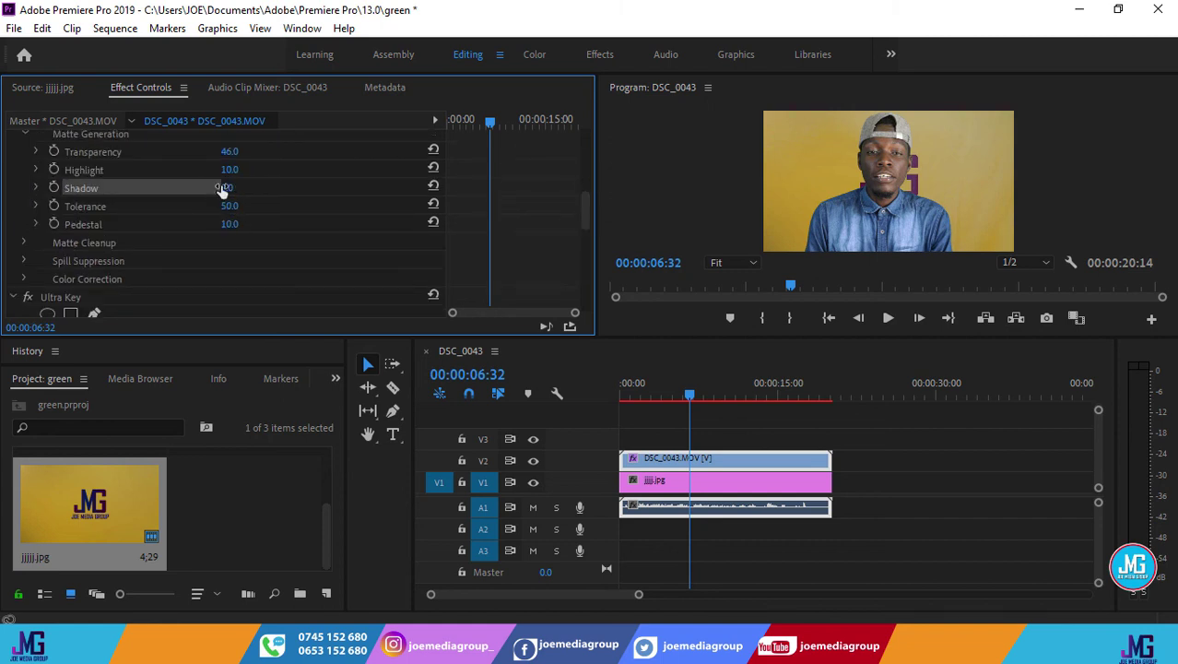
text(10)
key(Return)
text(0)
key(Return)
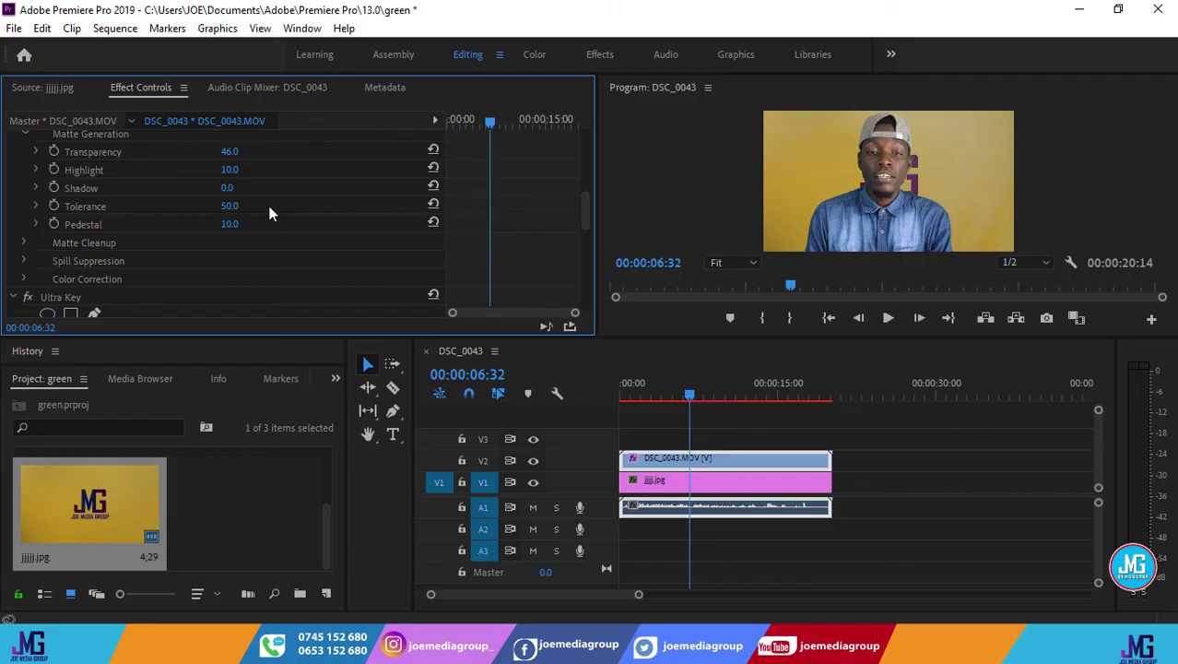
Raise the Ultra Key's Tolerance to 94.
drag(234, 206, 259, 206)
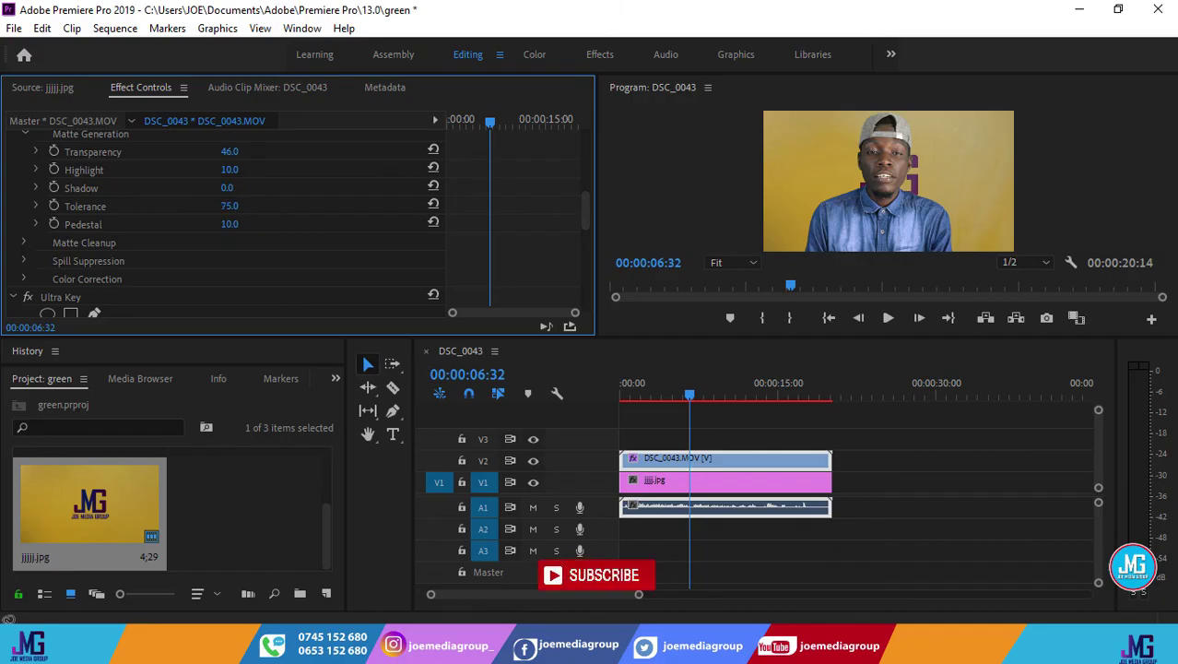
click(237, 202)
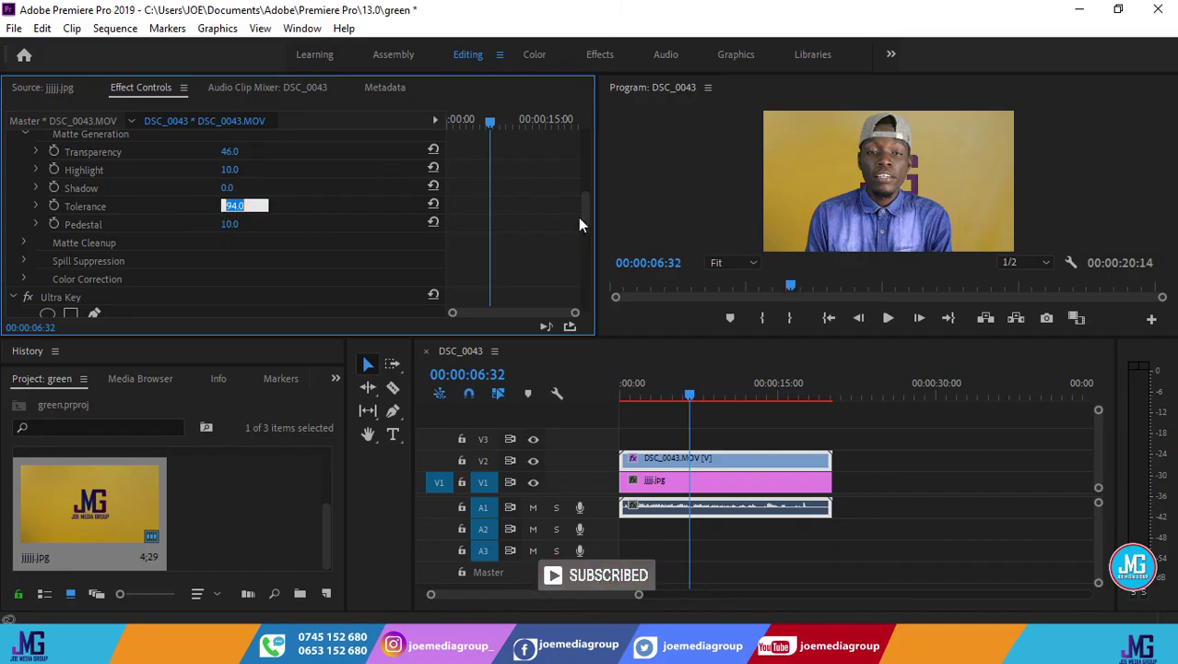
click(696, 186)
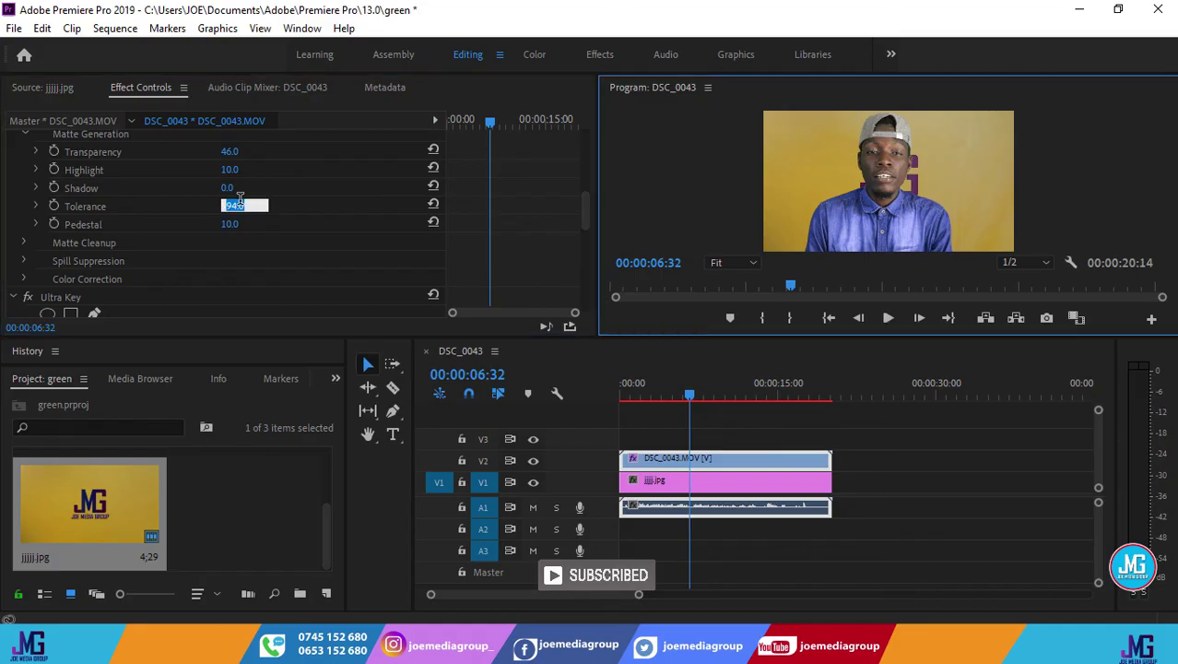
Play the keyed composite from about 00:00:06:40 to check it against the new background, and stop the playback.
click(691, 398)
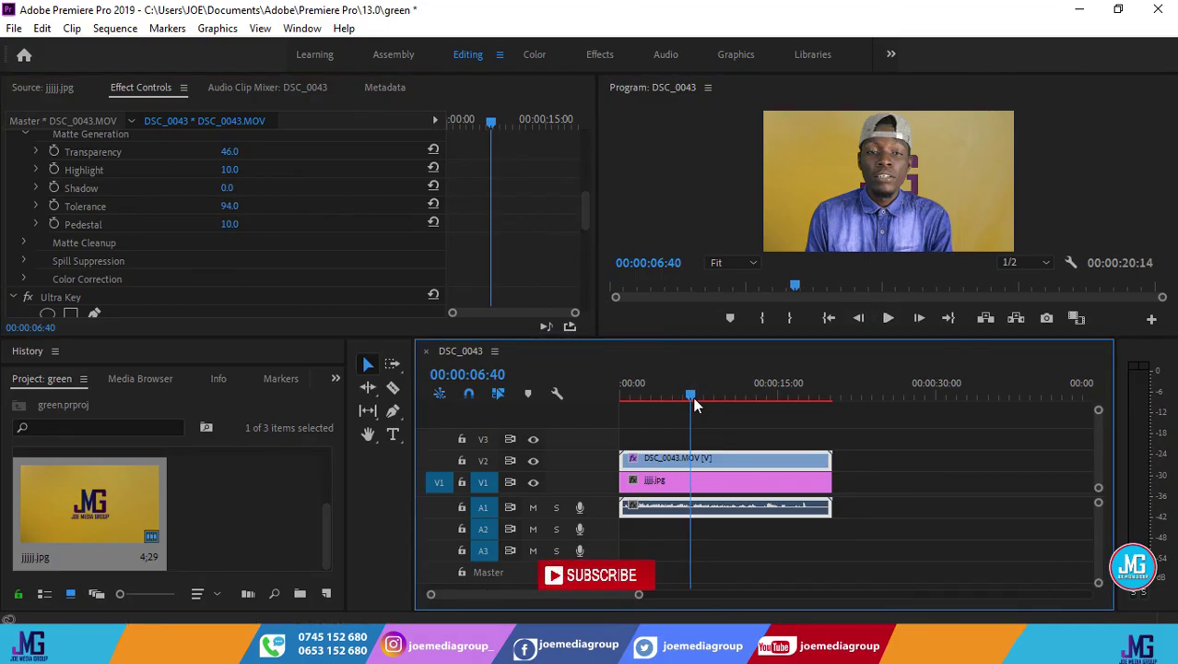
click(889, 320)
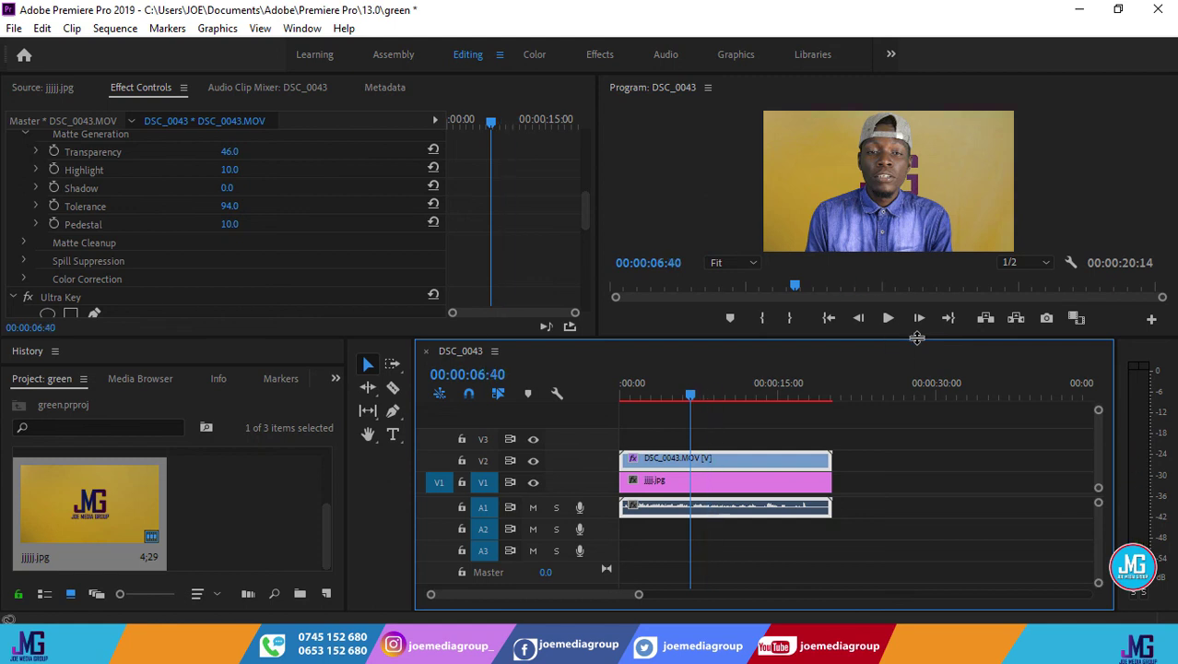
click(889, 317)
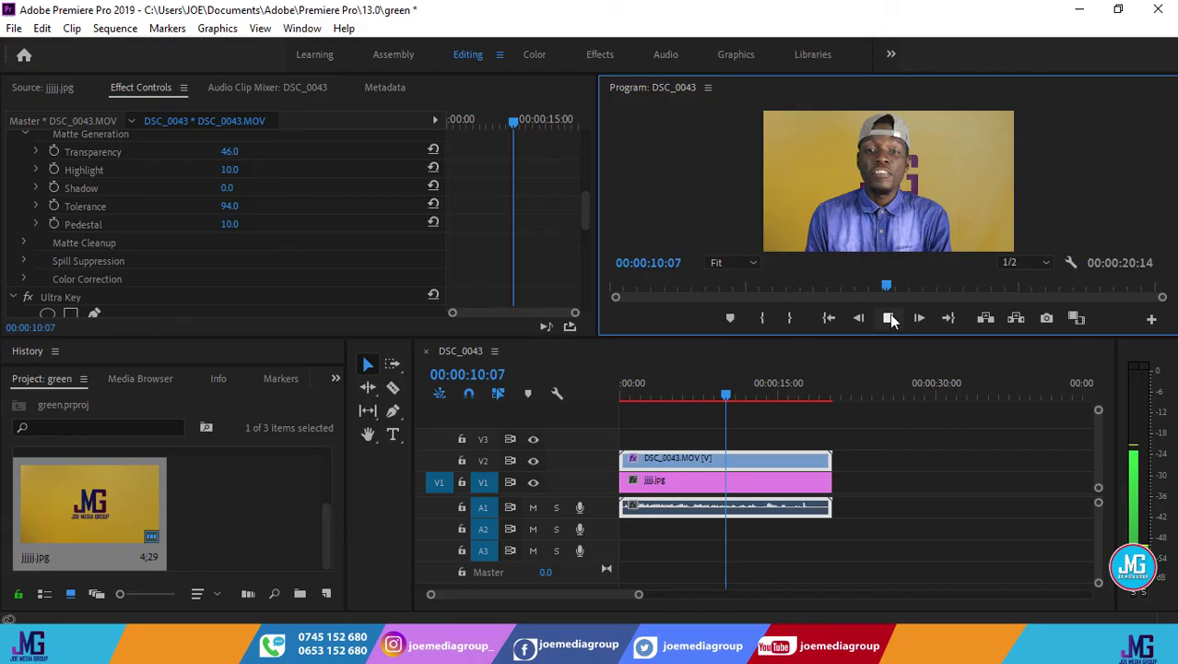
click(889, 317)
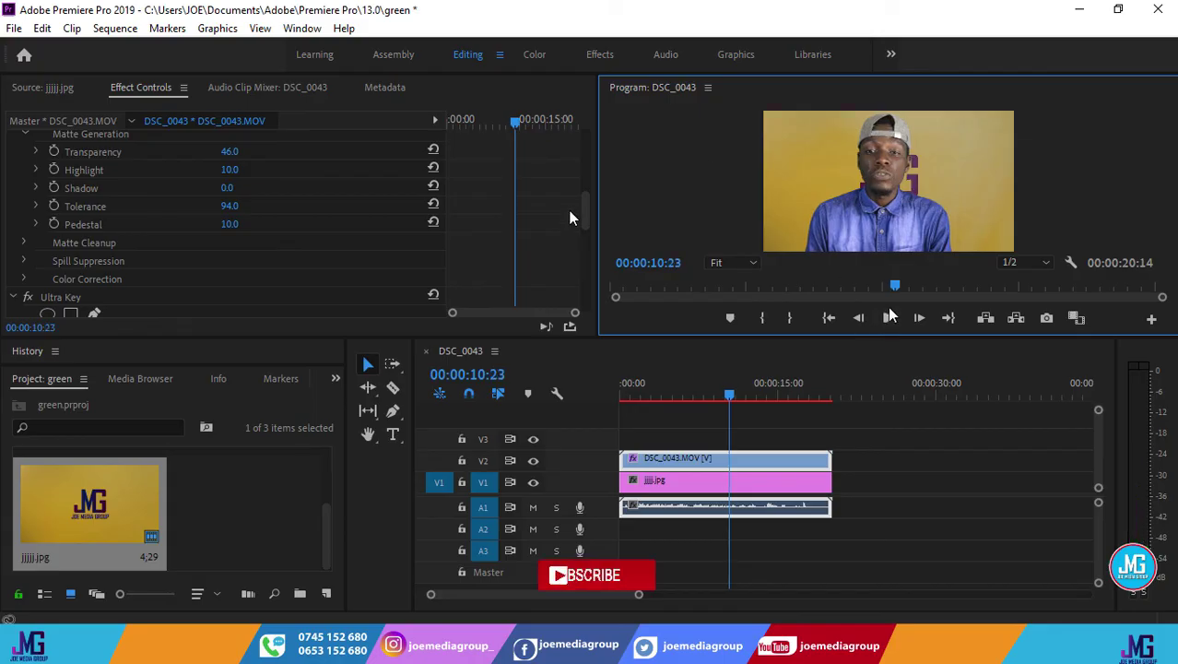